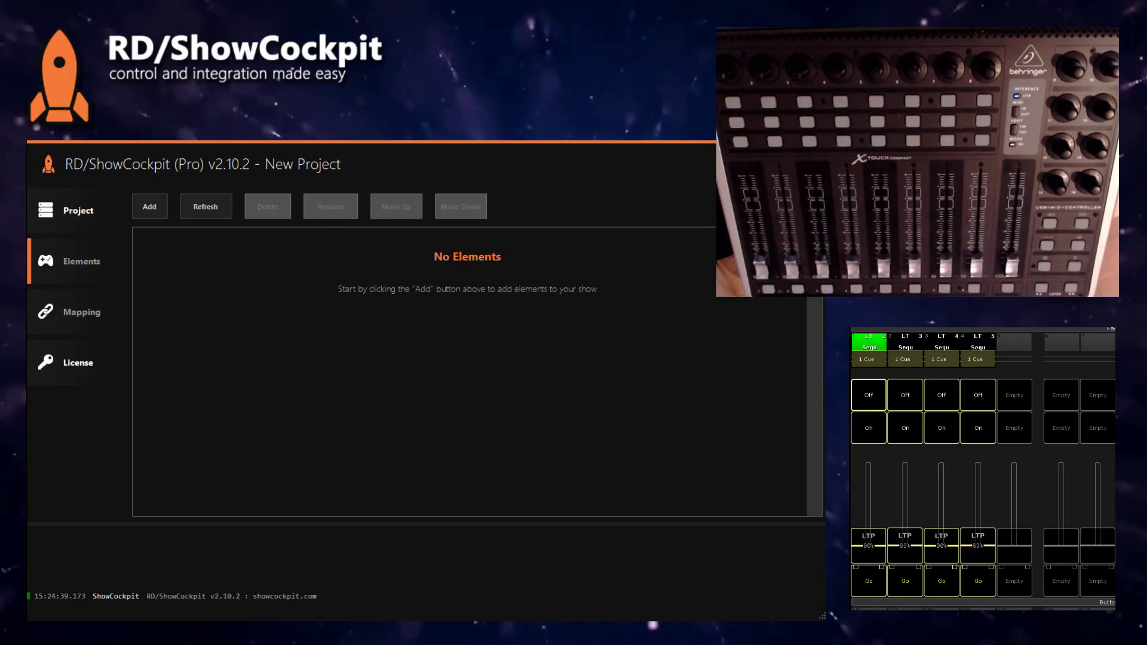
- Create a new empty project named 'Xtouch MA2'
{"action": "left_click", "coordinate": [91, 217]}
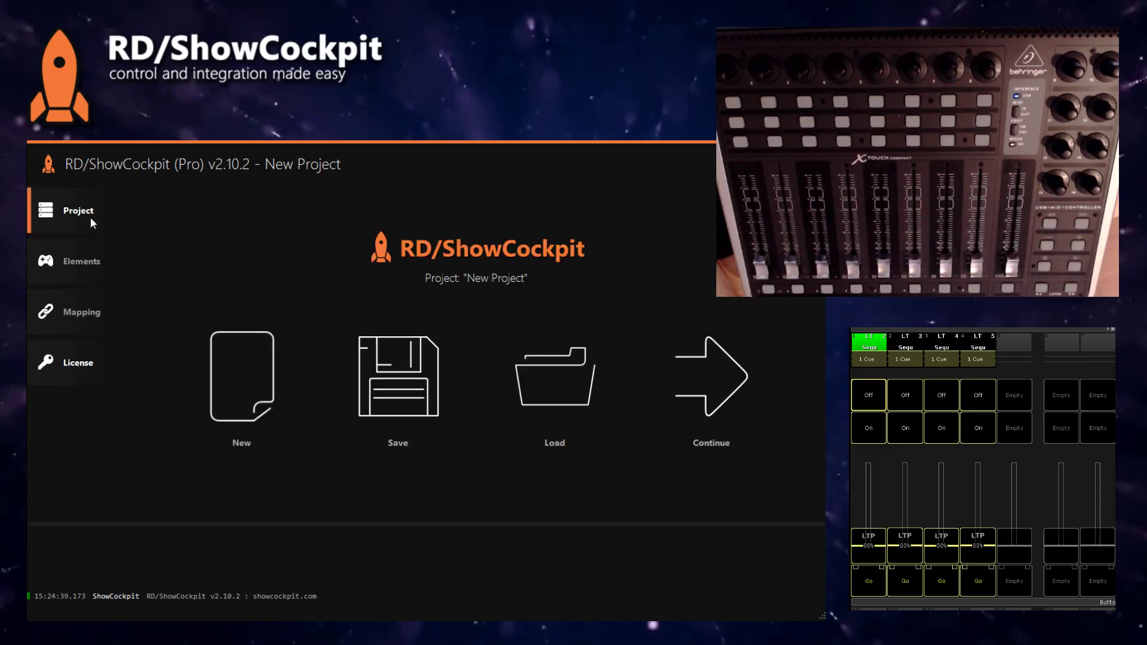
{"action": "left_click", "coordinate": [214, 378]}
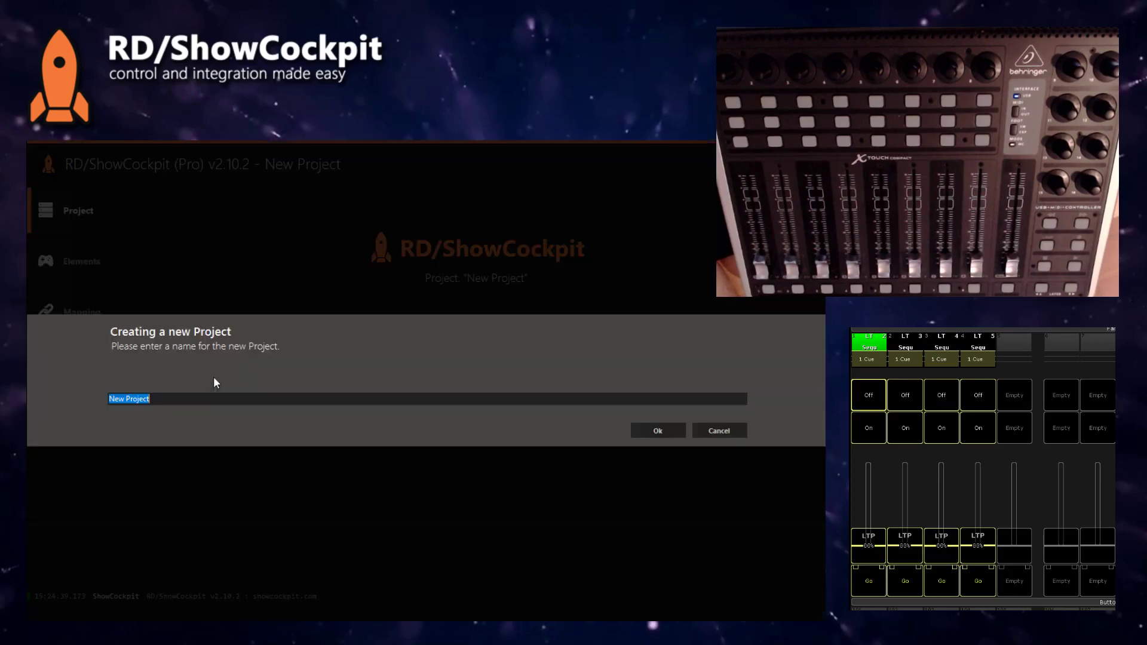
{"action": "type", "text": "X"}
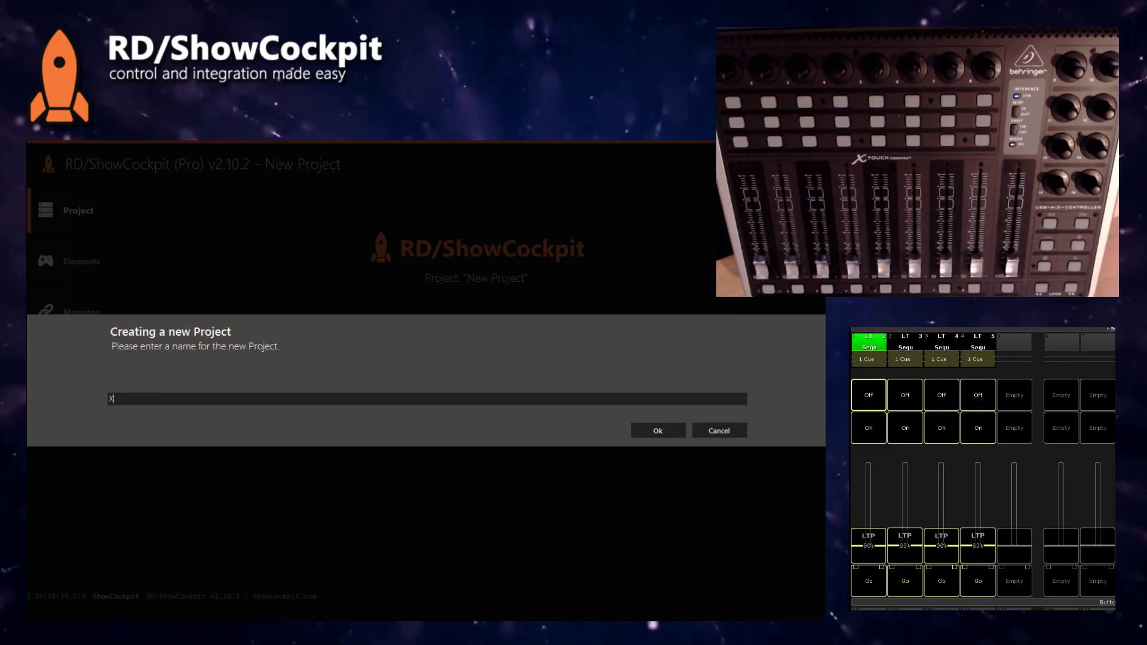
{"action": "type", "text": "touch MA2"}
{"action": "key", "text": "Return"}
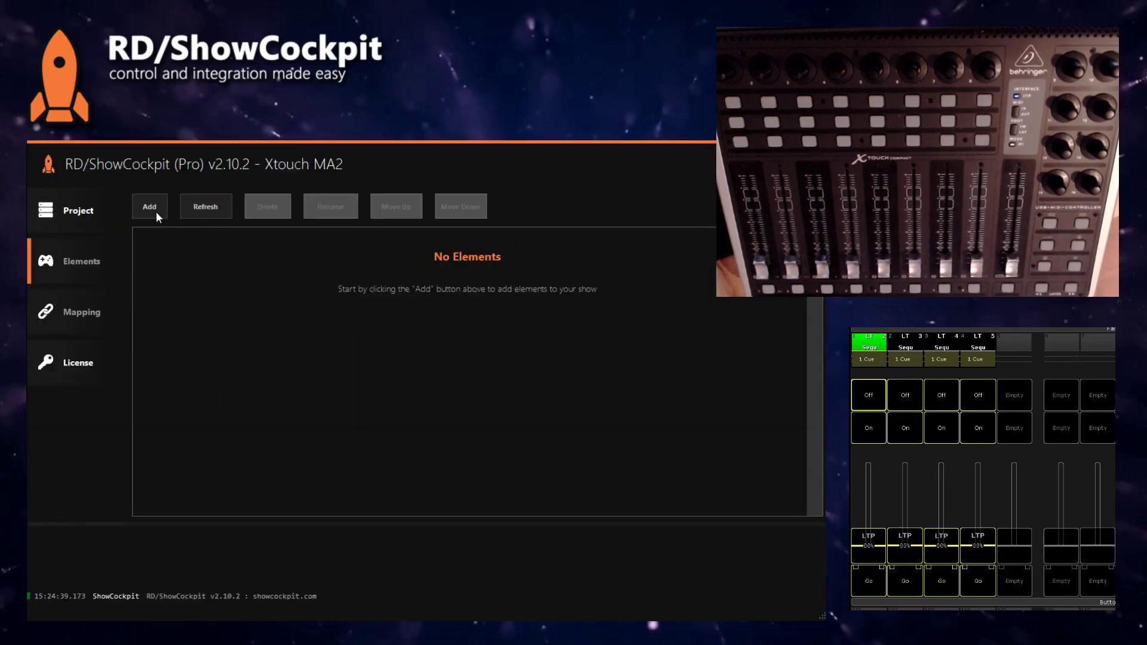
- Add a Behringer X-Touch Compact MIDI controller element and switch it on
{"action": "left_click", "coordinate": [150, 207]}
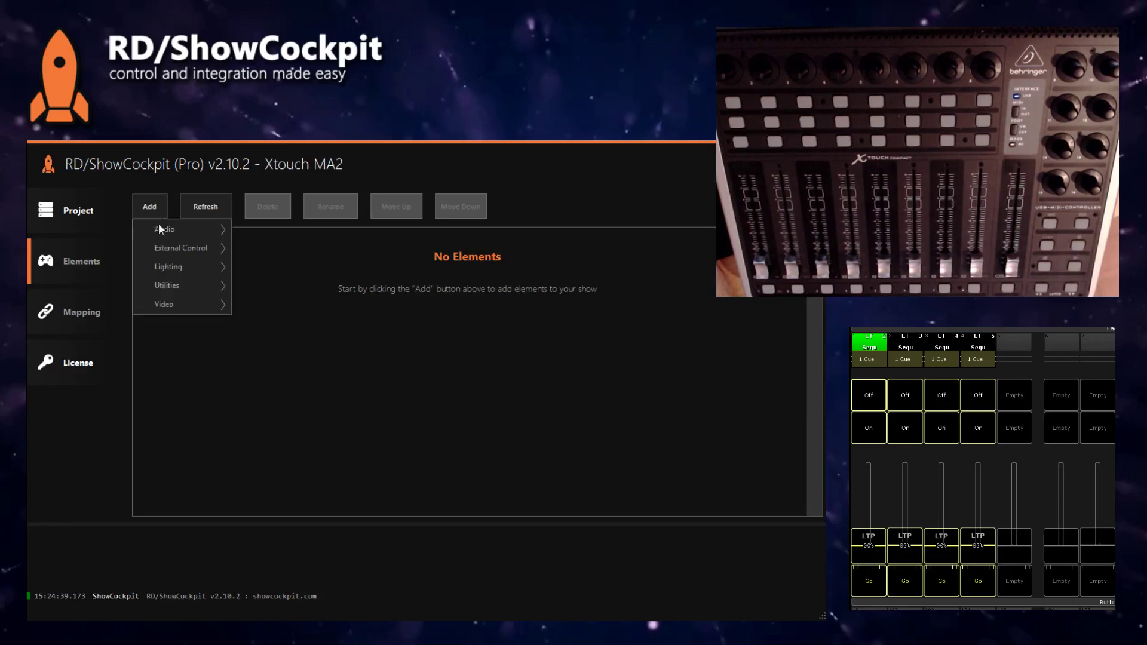
{"action": "mouse_move", "coordinate": [197, 248]}
{"action": "mouse_move", "coordinate": [291, 303]}
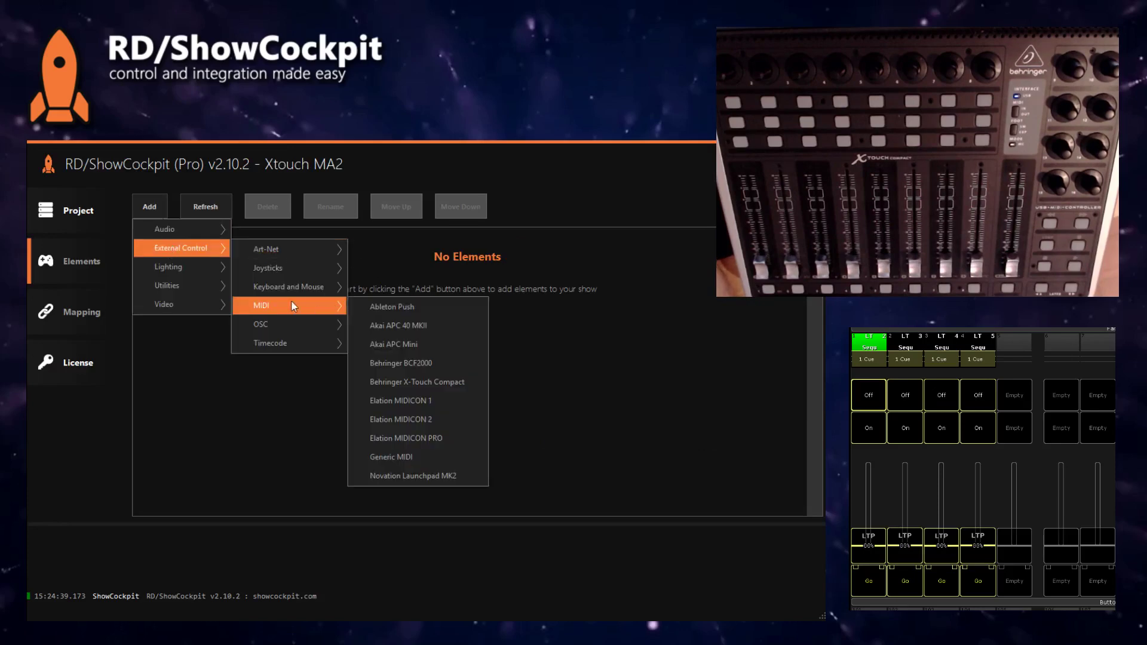
{"action": "left_click", "coordinate": [430, 386]}
{"action": "left_click", "coordinate": [660, 431]}
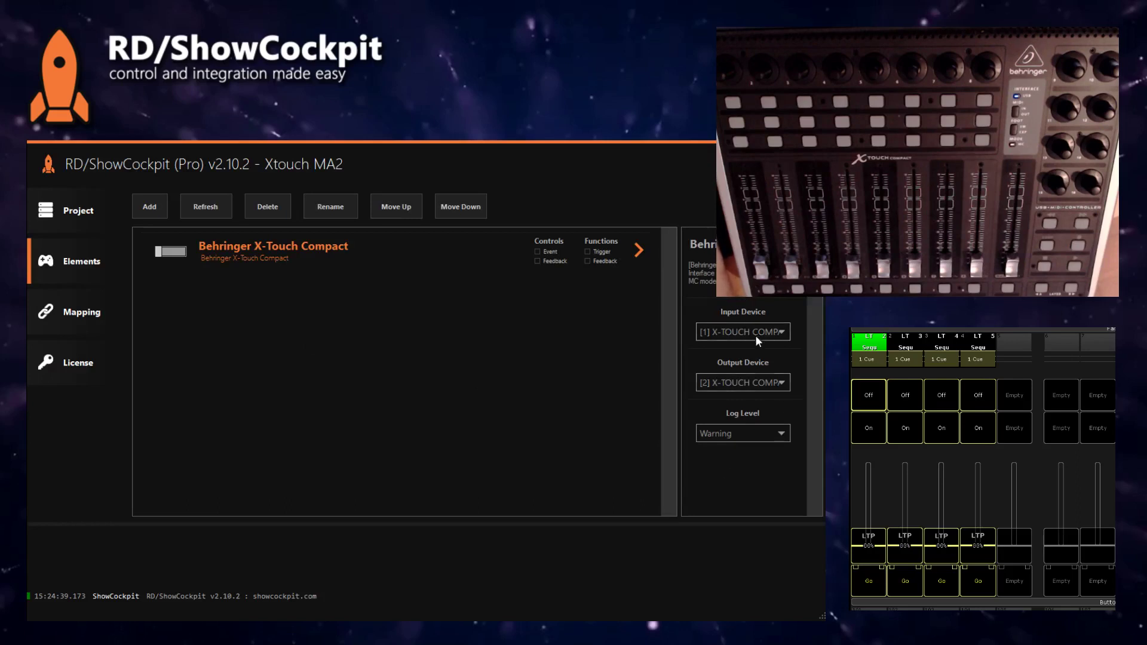
{"action": "left_click", "coordinate": [167, 253]}
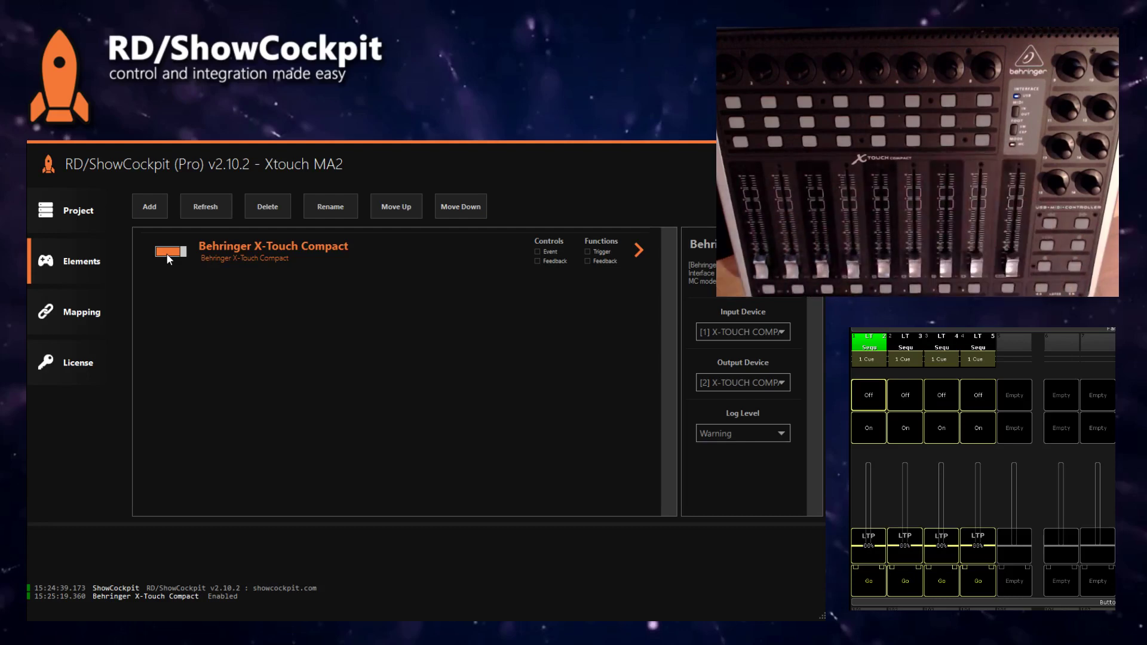
- Add an MA Lighting GrandMA2 element to the project
{"action": "left_click", "coordinate": [149, 209]}
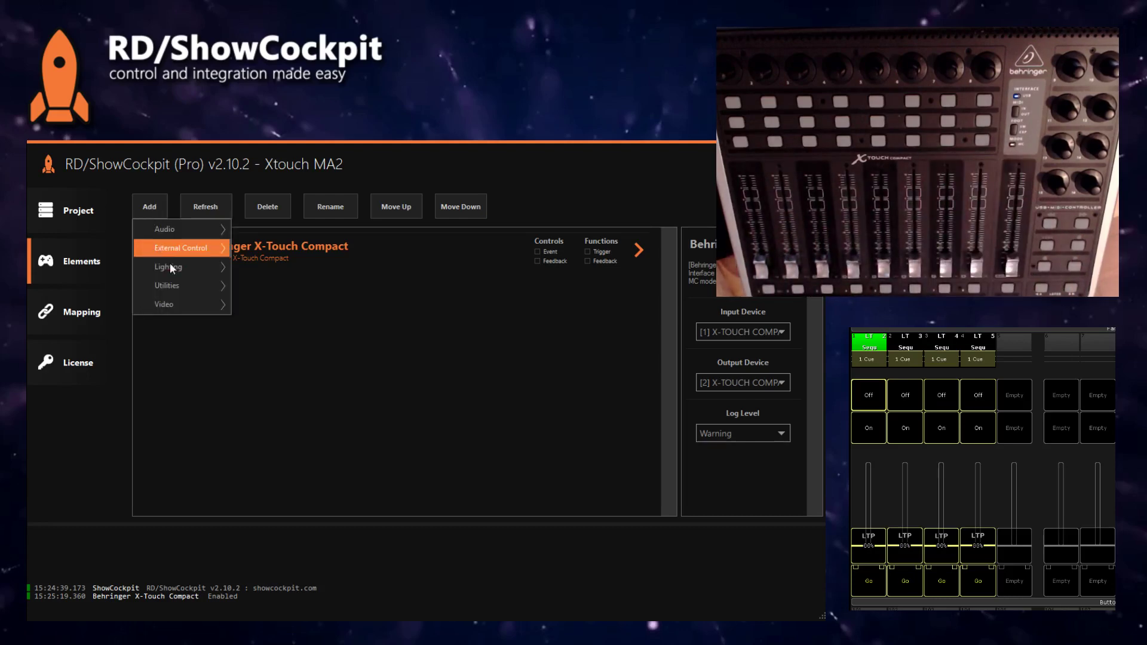
{"action": "mouse_move", "coordinate": [172, 269]}
{"action": "mouse_move", "coordinate": [296, 285]}
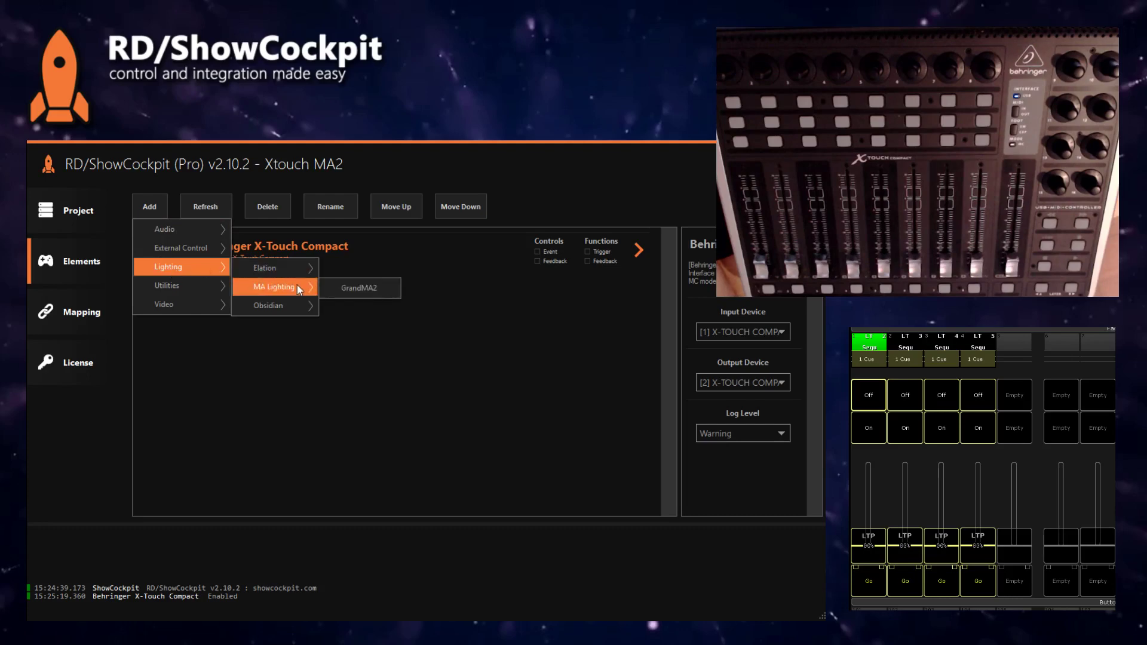
{"action": "left_click", "coordinate": [359, 288]}
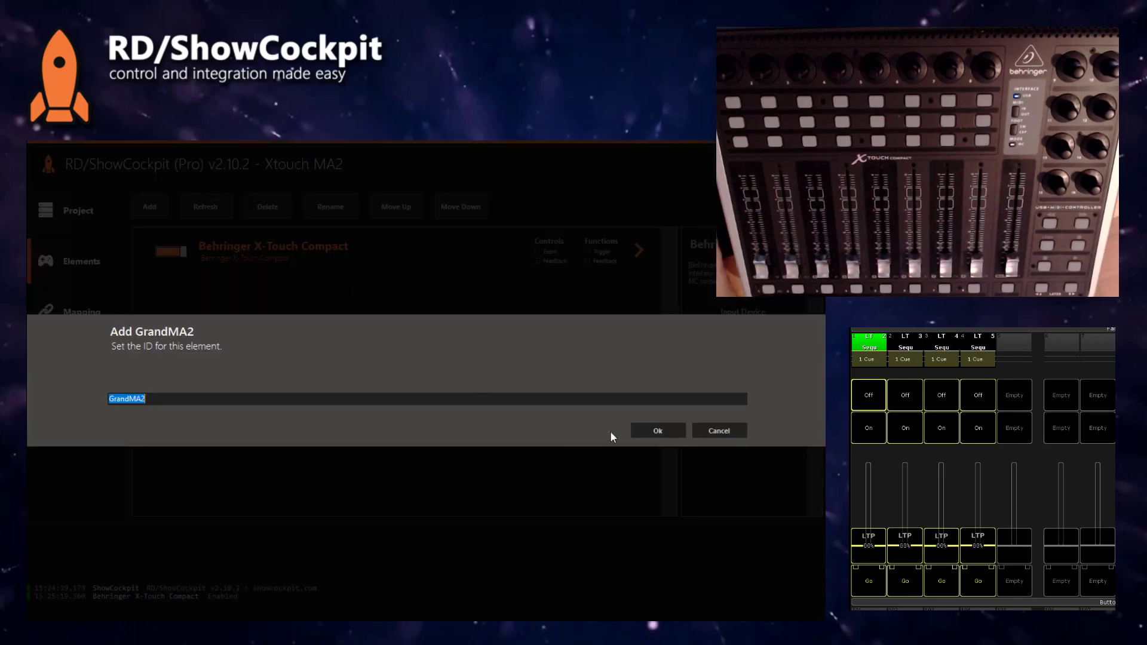
{"action": "left_click", "coordinate": [643, 430]}
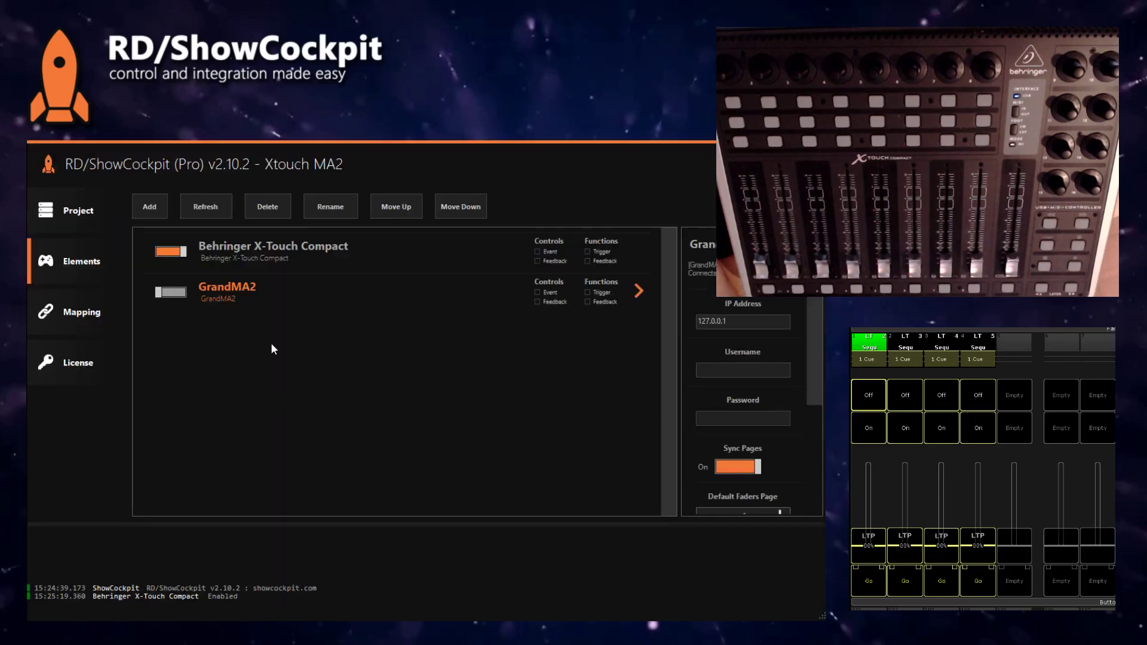
- Enter the GrandMA2 console username and password, then enable the element
{"action": "left_click", "coordinate": [744, 371]}
{"action": "type", "text": "remote"}
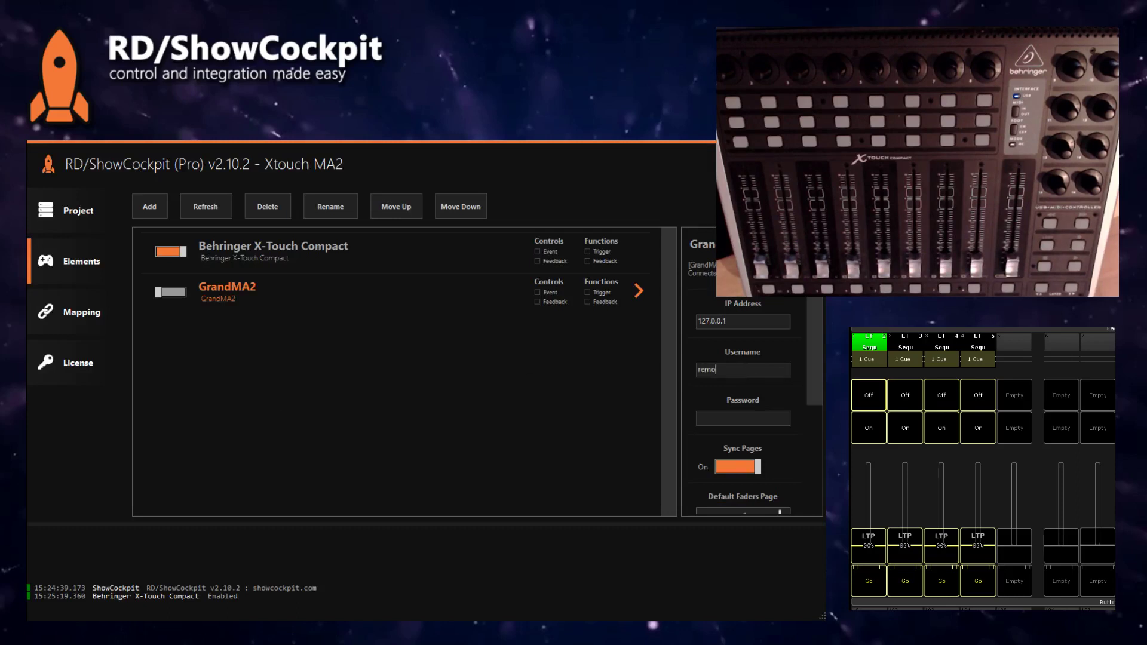
{"action": "key", "text": "Tab"}
{"action": "type", "text": "remote"}
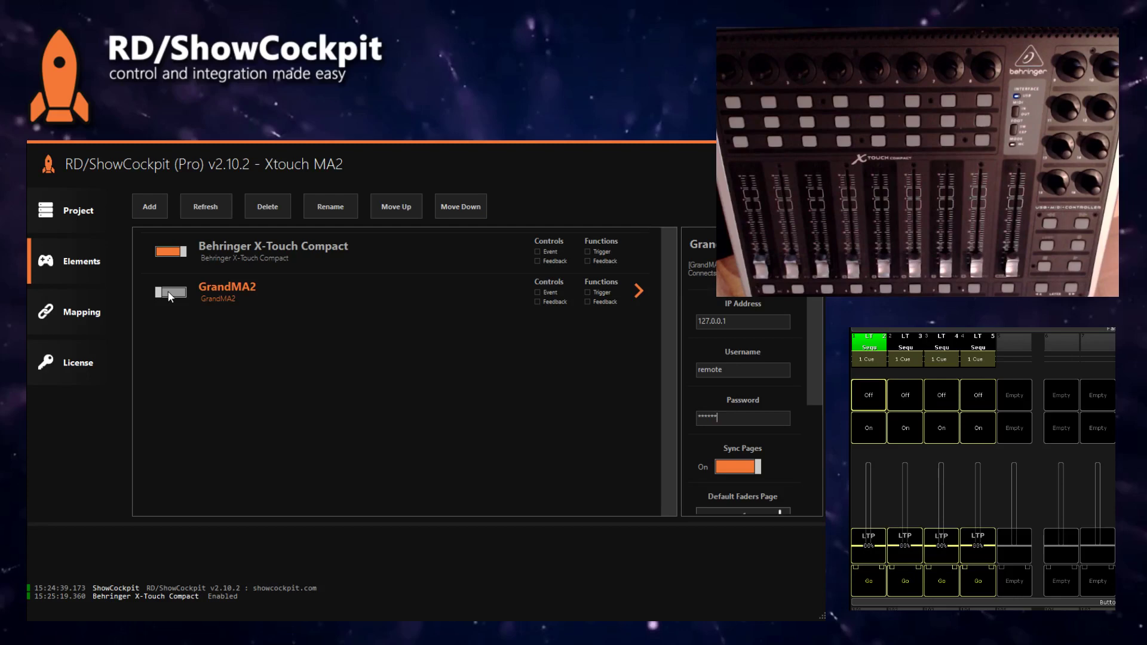
{"action": "left_click", "coordinate": [169, 293]}
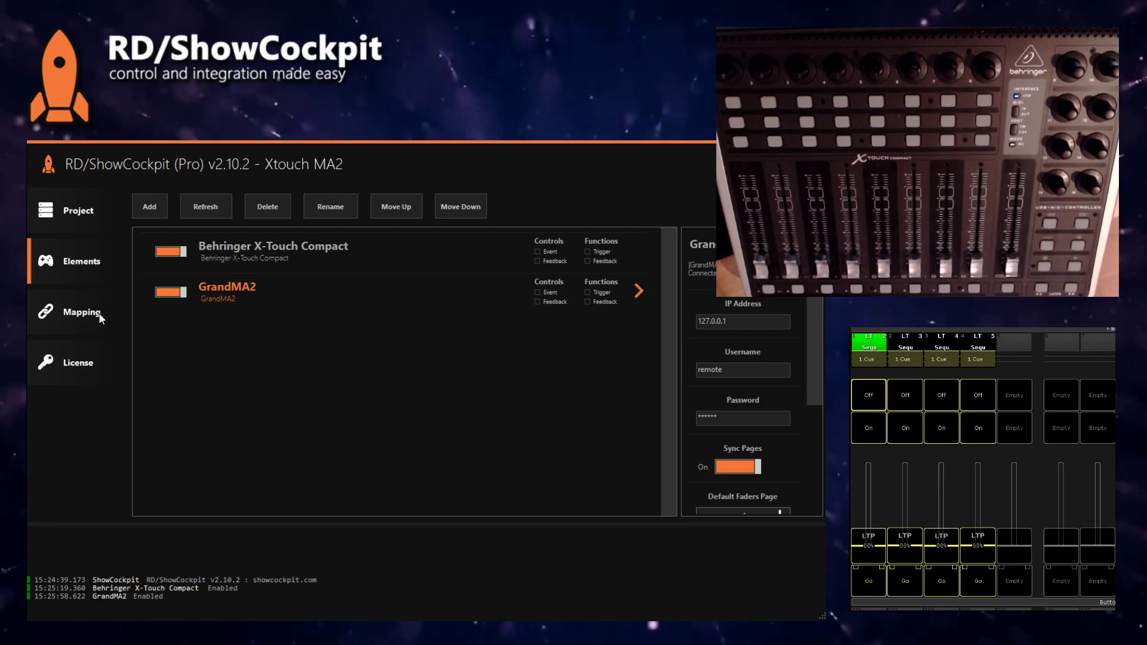
- On the Mapping page, pick the GrandMA2 Executor Fader function starting at executor 1
{"action": "left_click", "coordinate": [78, 324]}
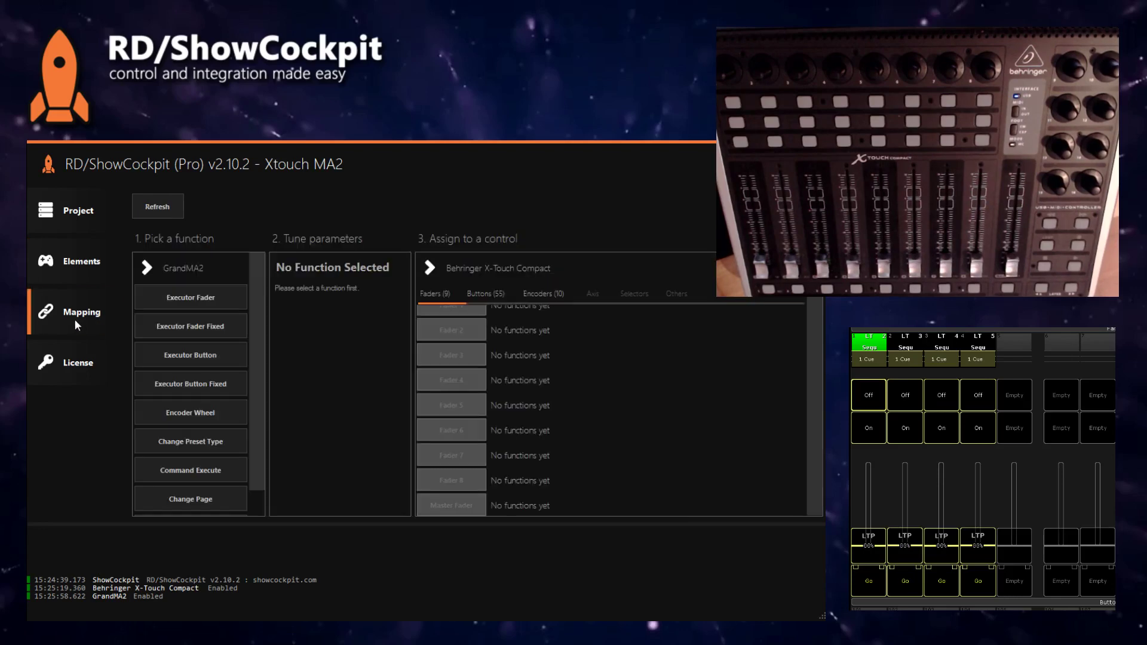
{"action": "left_click", "coordinate": [187, 296]}
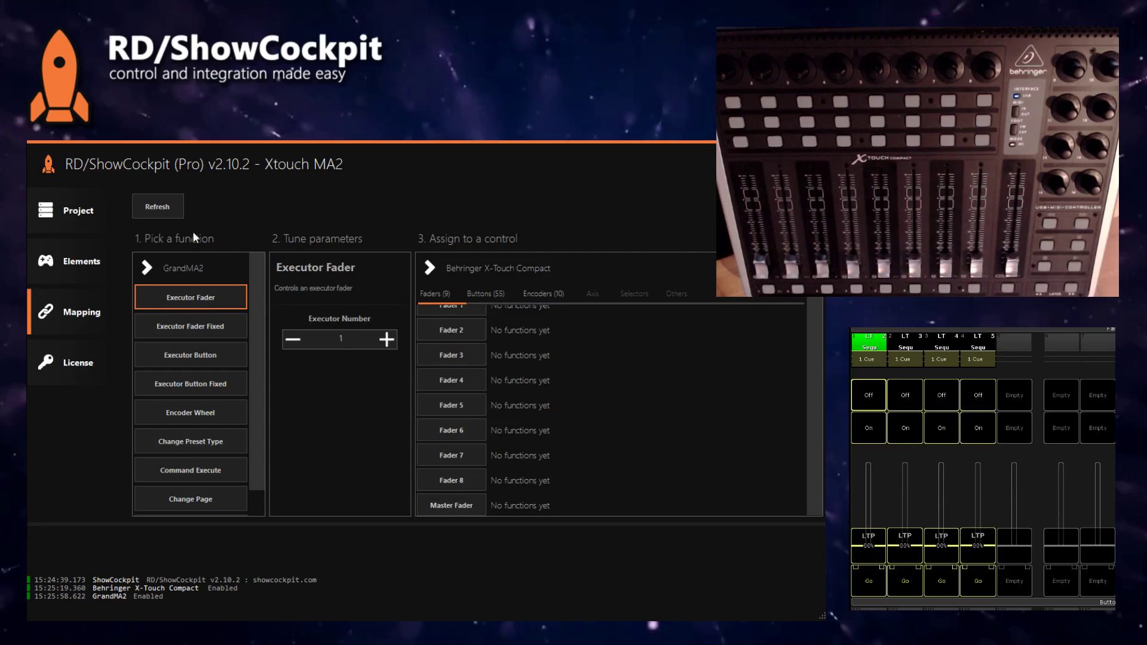
{"action": "left_click", "coordinate": [191, 286]}
{"action": "left_click", "coordinate": [191, 302]}
- Keep the X-Touch Compact as the target controller and show its button list
{"action": "left_click", "coordinate": [471, 263]}
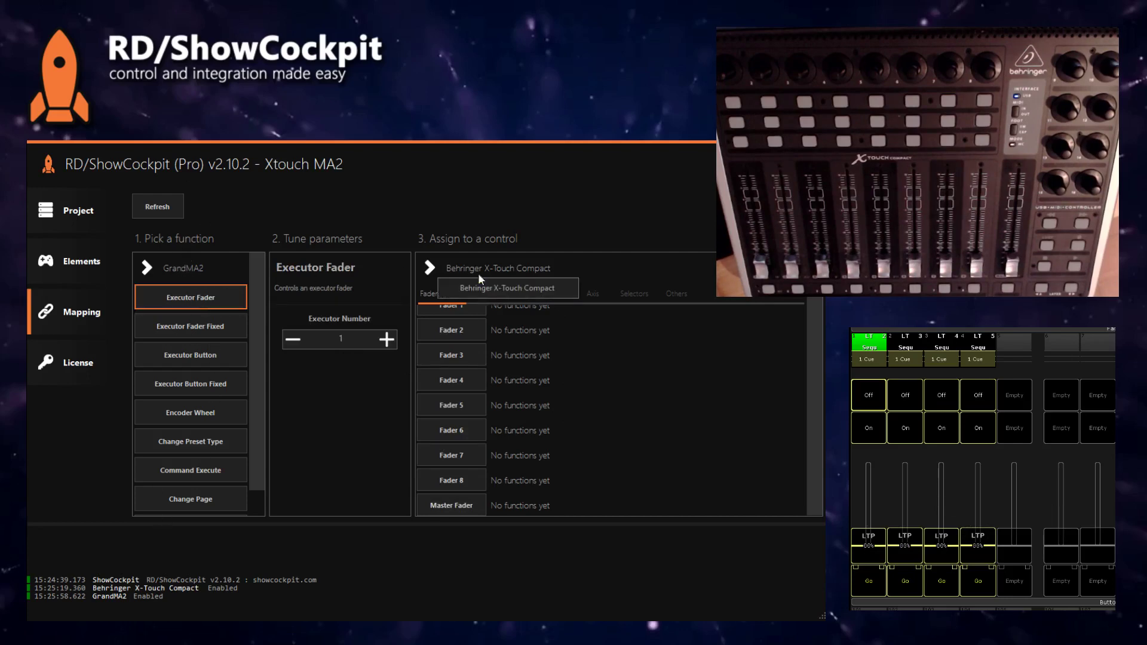
{"action": "left_click", "coordinate": [482, 286]}
{"action": "scroll", "coordinate": [496, 336], "scroll_direction": "up", "scroll_amount": 1}
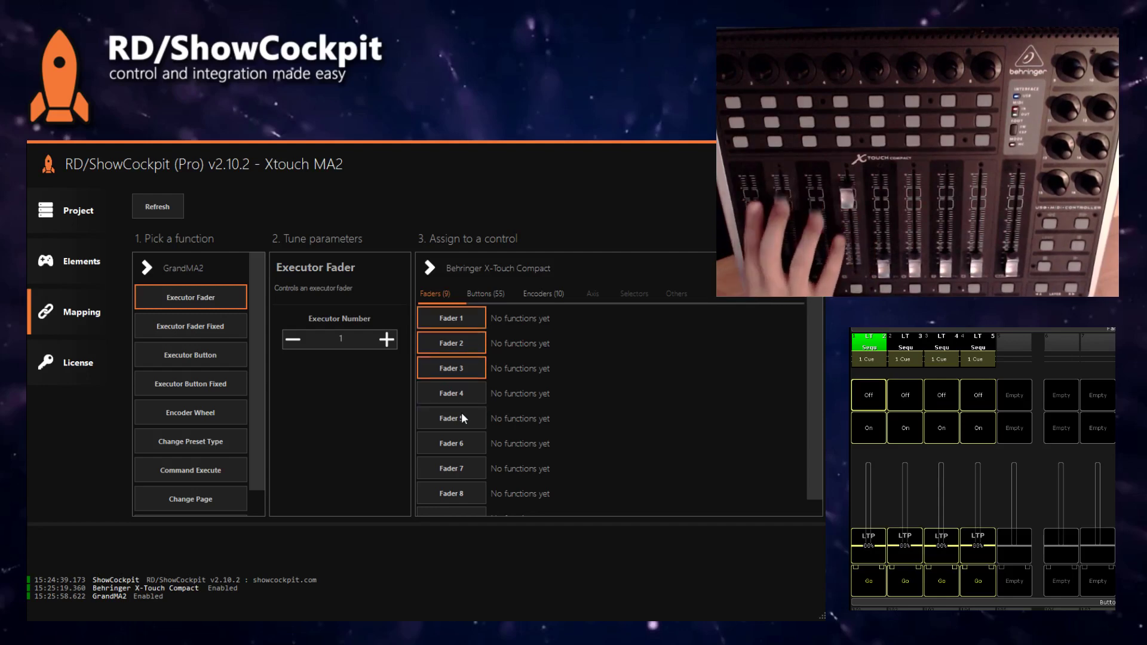
{"action": "left_click", "coordinate": [481, 294]}
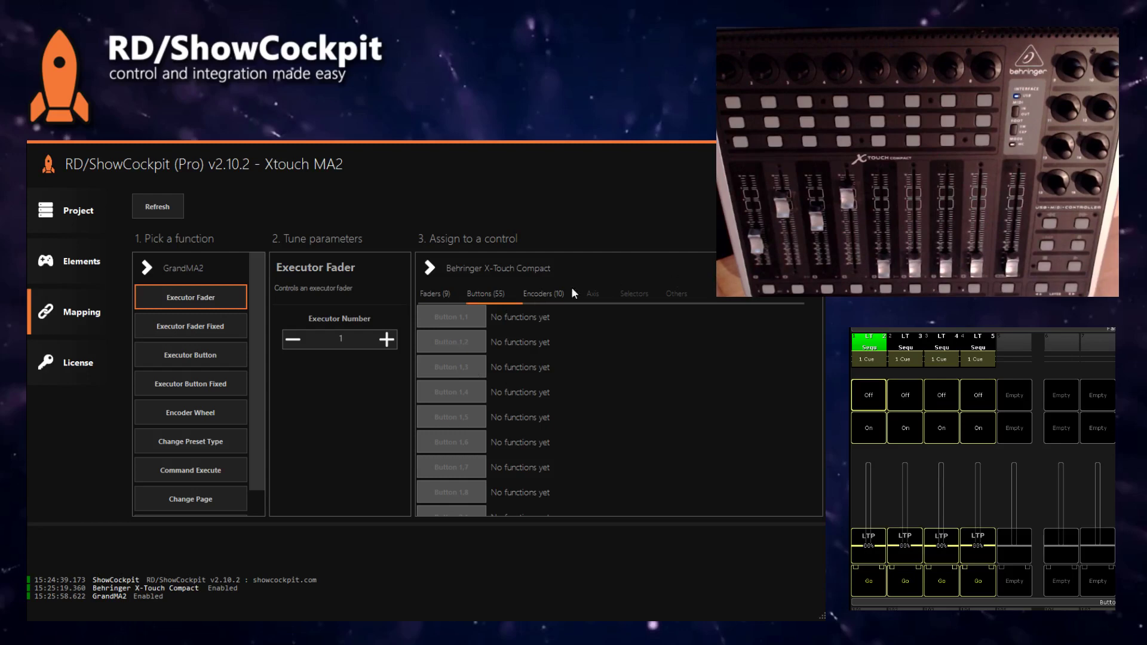
- Map X-Touch Faders 1–8 in order to GrandMA2 executor faders 1–8
{"action": "left_click", "coordinate": [440, 294]}
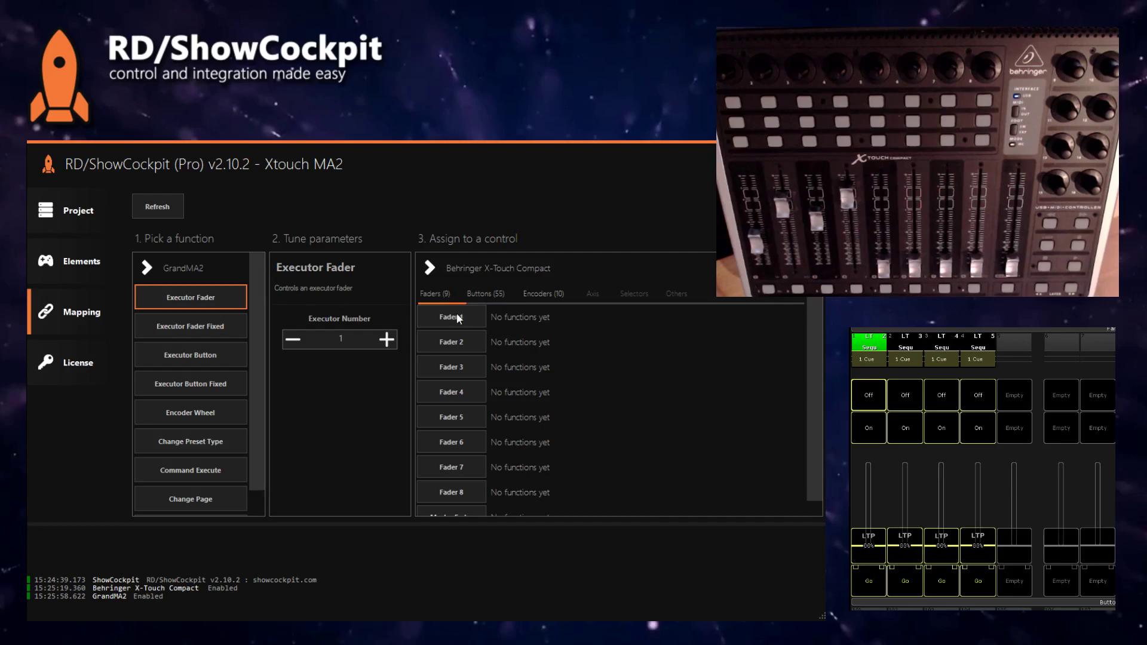
{"action": "left_click", "coordinate": [456, 316]}
{"action": "left_click", "coordinate": [457, 341]}
{"action": "left_click", "coordinate": [458, 367]}
{"action": "left_click", "coordinate": [458, 392]}
{"action": "left_click", "coordinate": [458, 417]}
{"action": "left_click", "coordinate": [459, 442]}
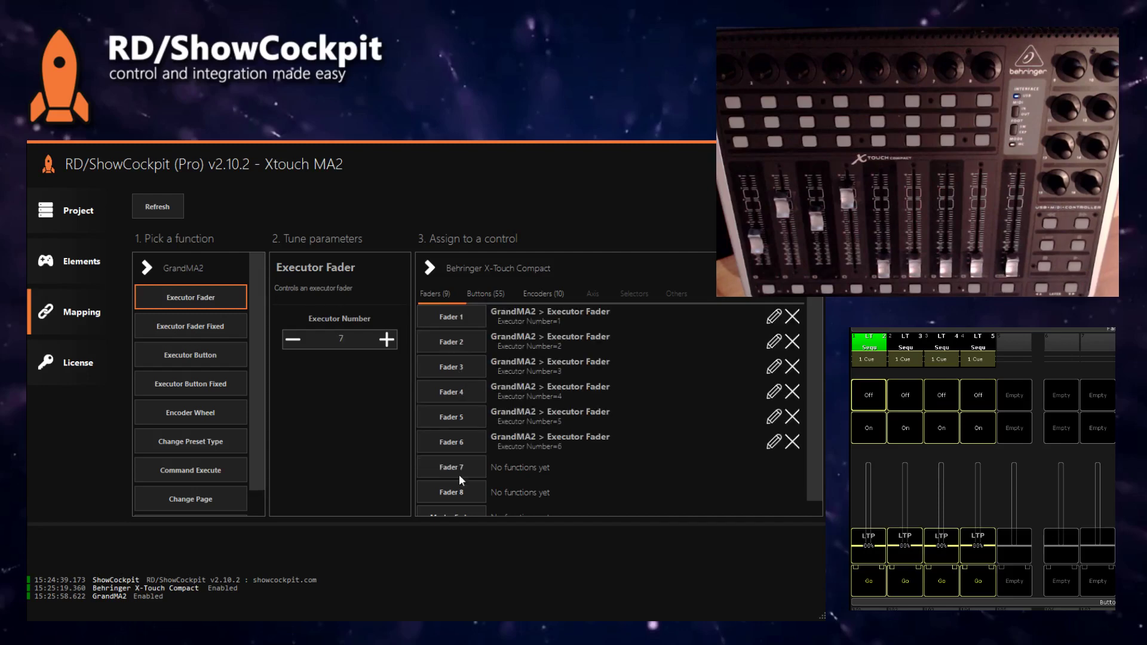
{"action": "left_click", "coordinate": [459, 475]}
{"action": "left_click", "coordinate": [459, 484]}
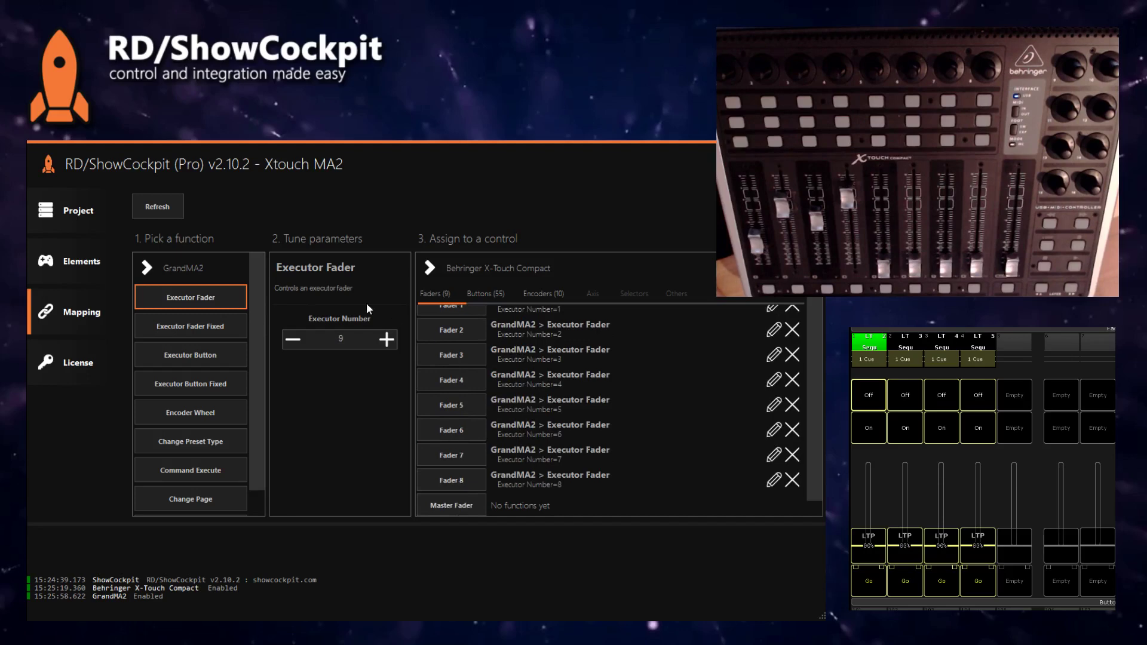
{"action": "left_click", "coordinate": [237, 350]}
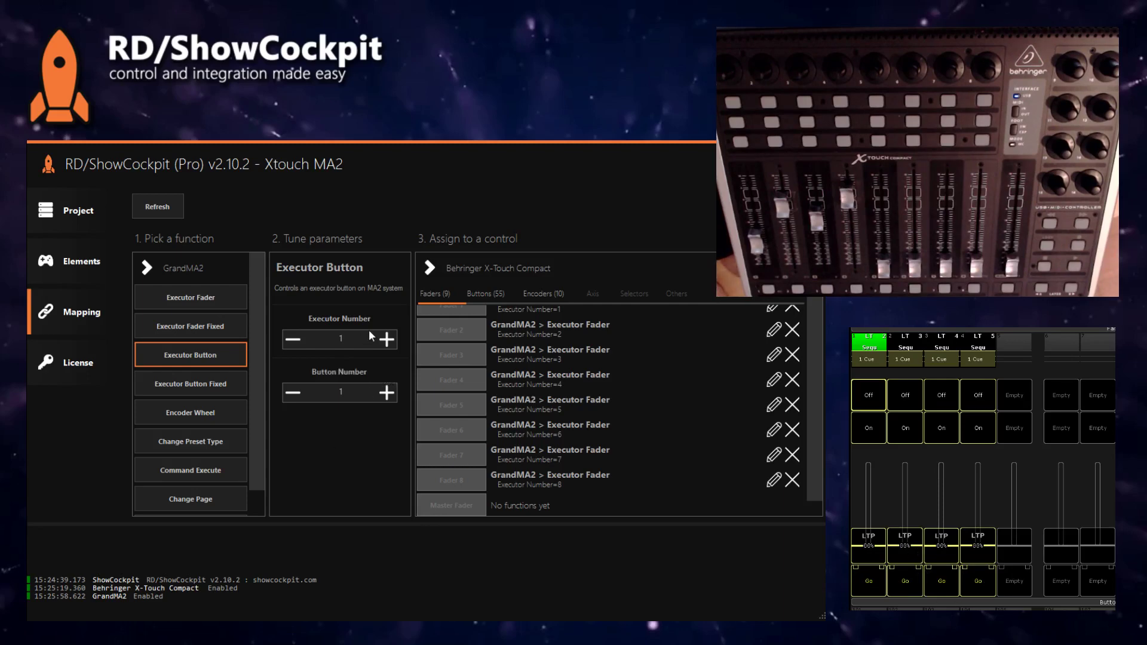
- Map X-Touch Buttons 1,1 through 1,8 from the Buttons (55) list to executor buttons 1–8
{"action": "left_click", "coordinate": [470, 298]}
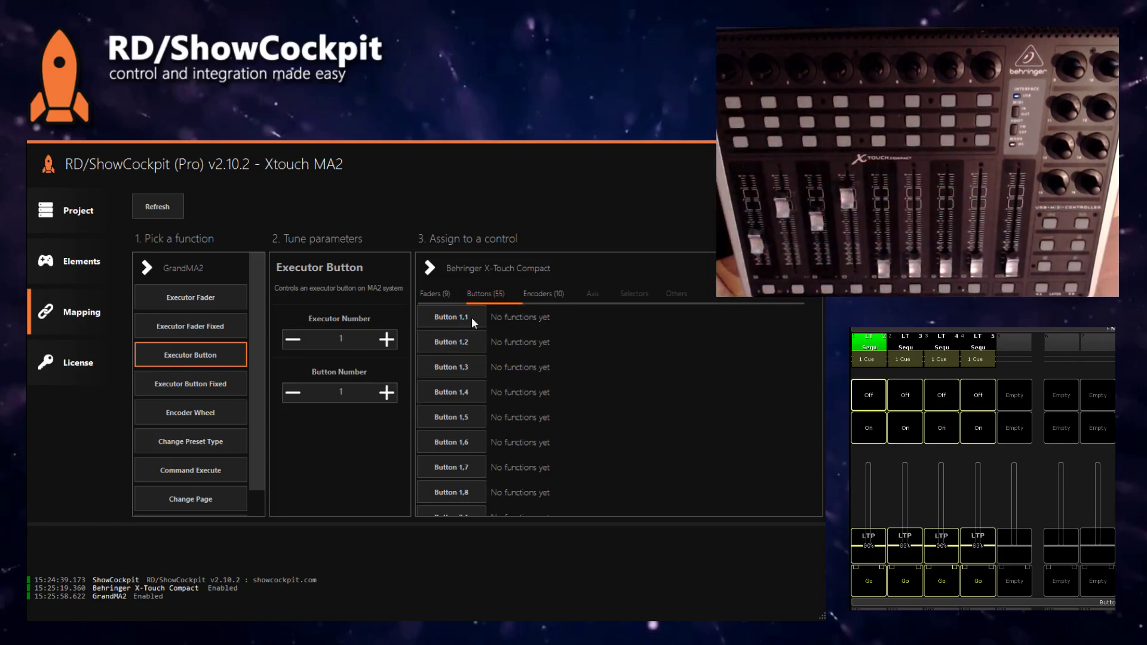
{"action": "left_click", "coordinate": [458, 318]}
{"action": "left_click", "coordinate": [457, 341]}
{"action": "left_click", "coordinate": [454, 368]}
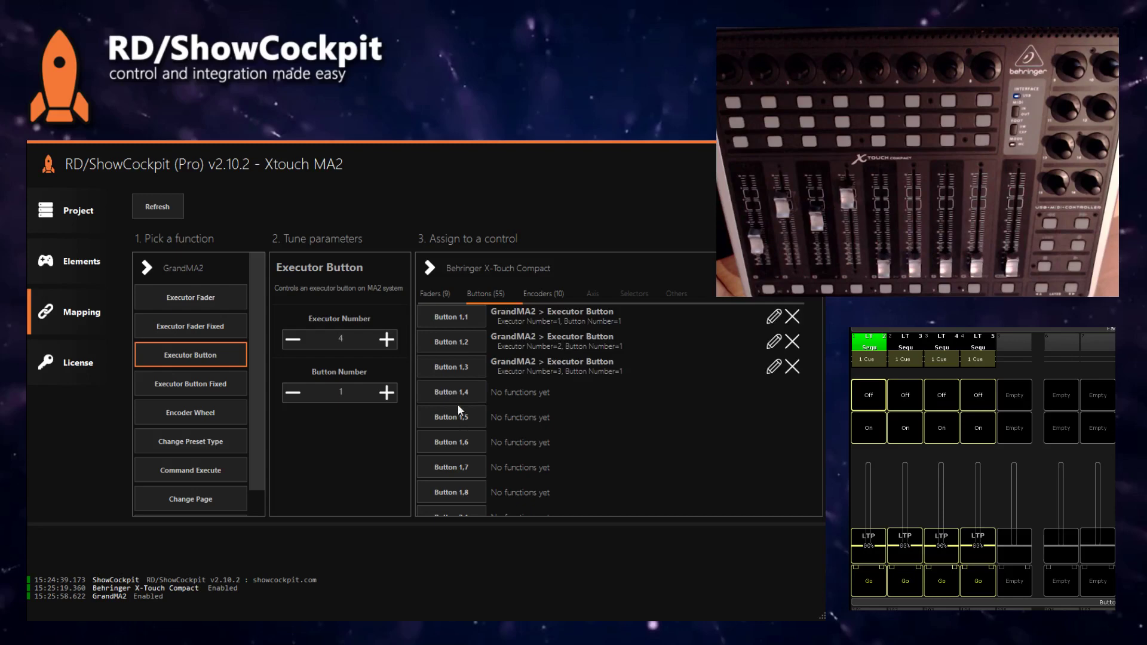
{"action": "left_click", "coordinate": [458, 395]}
{"action": "left_click", "coordinate": [461, 418]}
{"action": "left_click", "coordinate": [465, 442]}
{"action": "left_click", "coordinate": [469, 467]}
{"action": "left_click", "coordinate": [472, 494]}
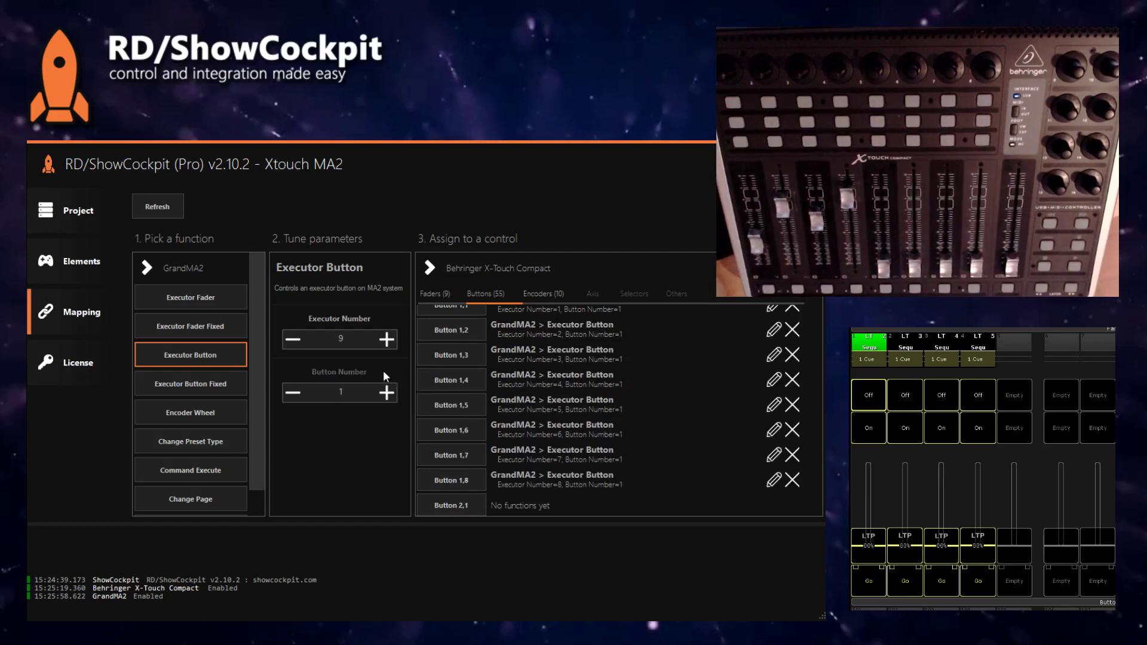
- Back on Elements, raise MA2 executor faders 1–3 and confirm the X-Touch motor faders follow
{"action": "left_click", "coordinate": [75, 266]}
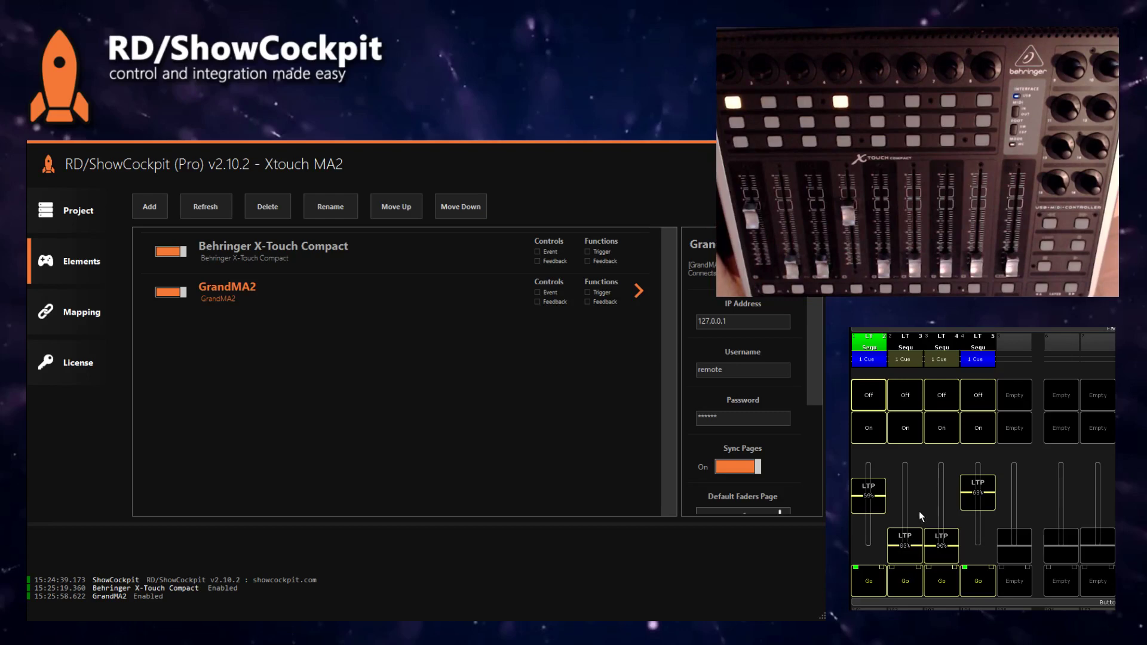
{"action": "mouse_move", "coordinate": [865, 498]}
{"action": "left_mouse_down"}
{"action": "mouse_move", "coordinate": [868, 515]}
{"action": "mouse_move", "coordinate": [867, 468]}
{"action": "mouse_move", "coordinate": [869, 515]}
{"action": "mouse_move", "coordinate": [870, 488]}
{"action": "left_mouse_up"}
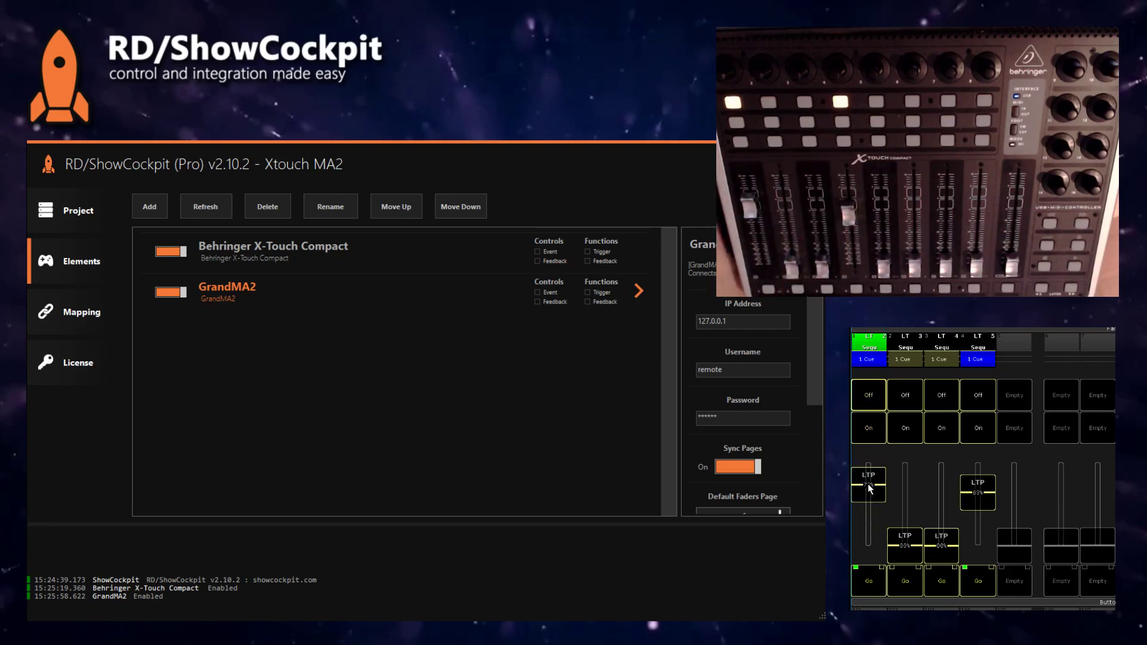
{"action": "left_click_drag", "start_coordinate": [905, 540], "coordinate": [937, 476]}
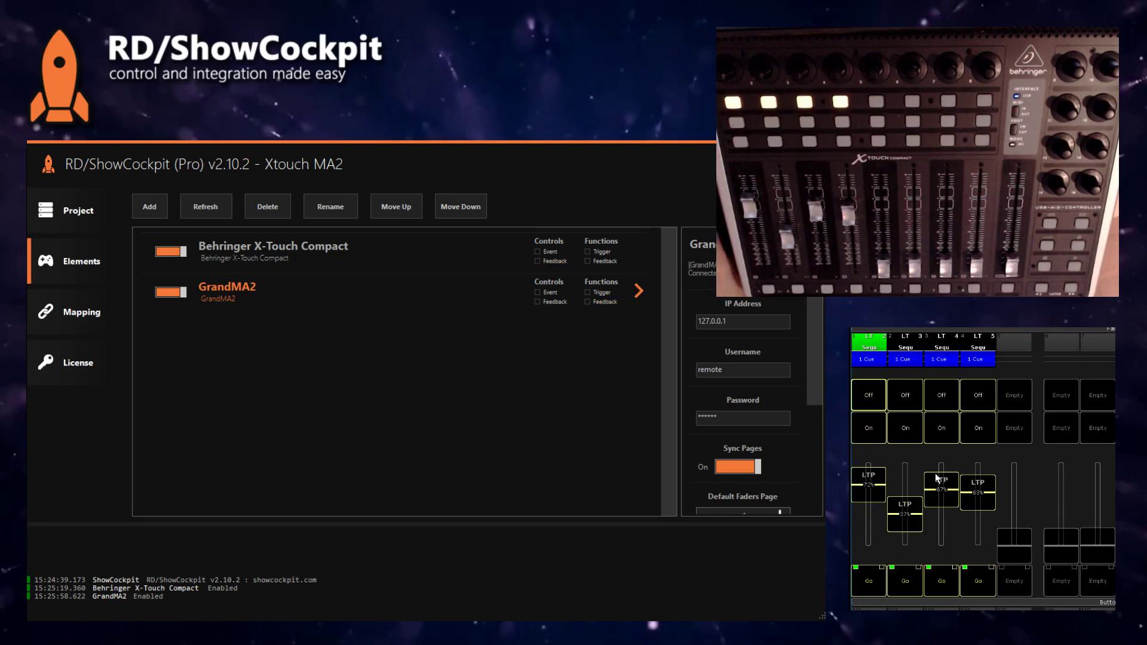